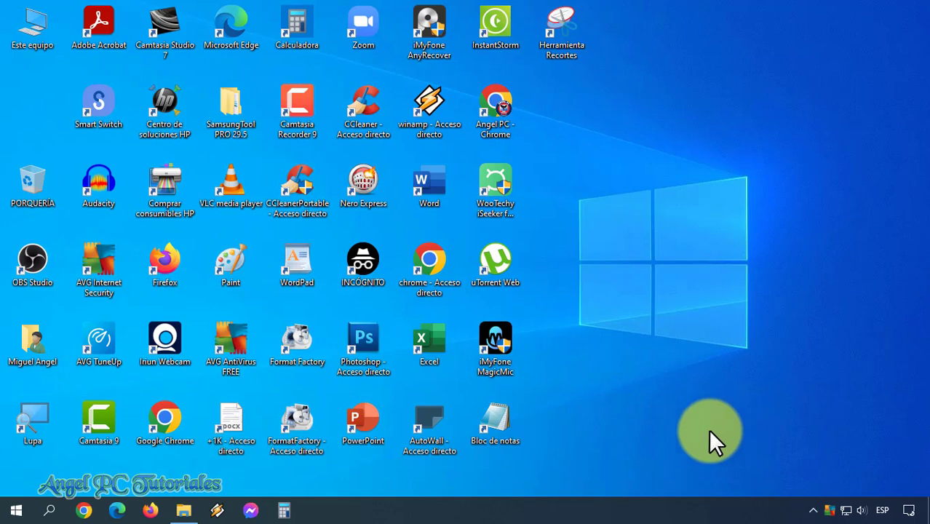
# Open the drive optimization tool for Disco local (C:) from Este equipo in File Explorer.
pyautogui.click(182, 511)
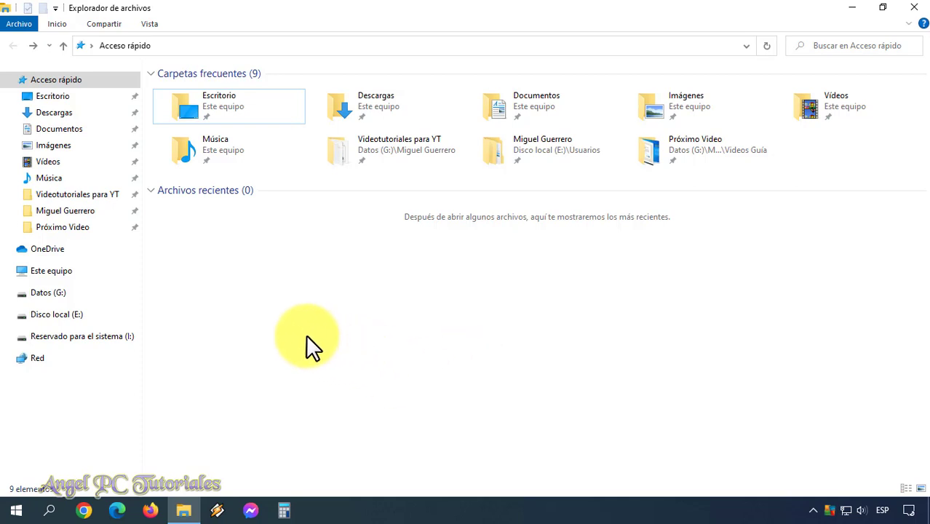
pyautogui.click(84, 268)
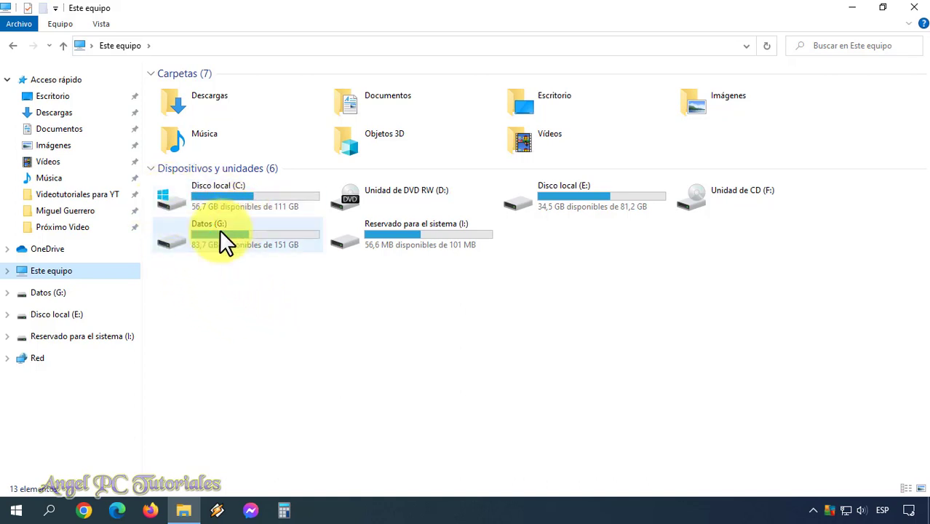
pyautogui.click(234, 199)
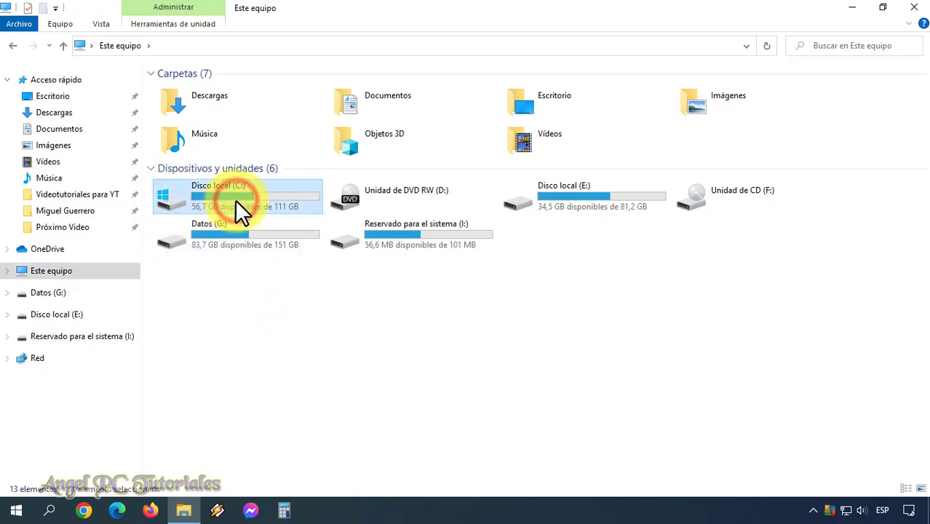
pyautogui.click(161, 29)
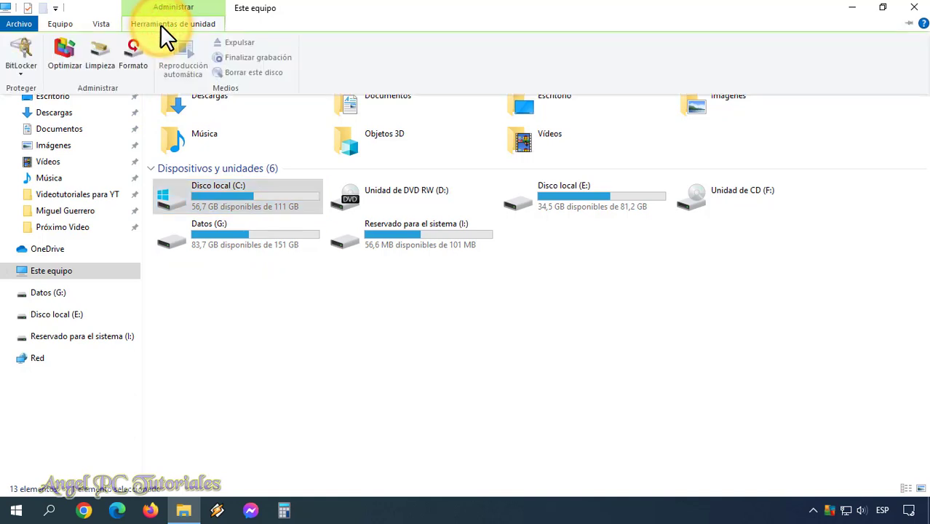
pyautogui.click(61, 64)
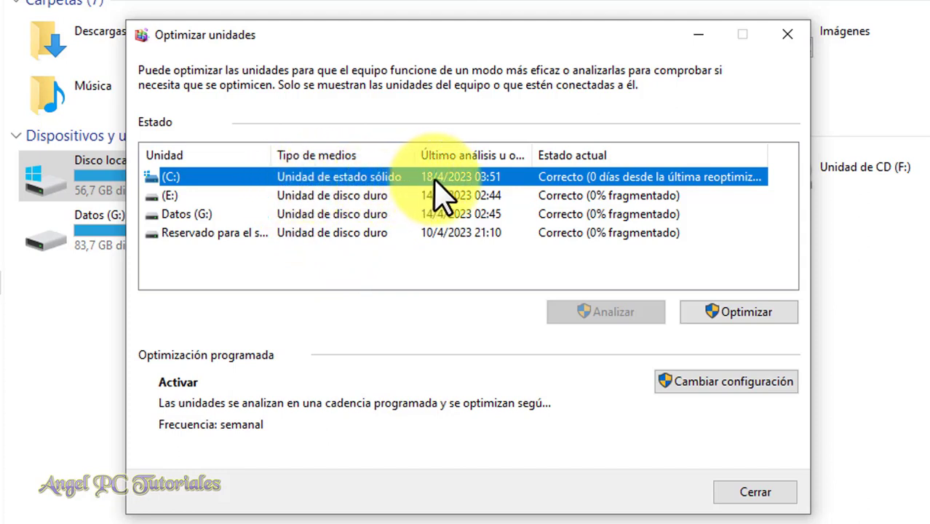
# Analyze the Datos (G:) hard drive for fragmentation.
pyautogui.click(588, 312)
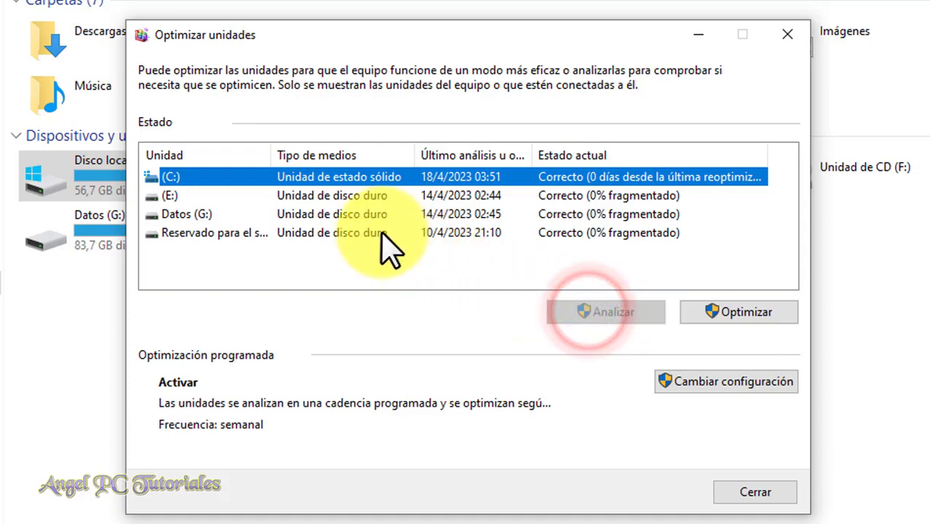
pyautogui.click(321, 214)
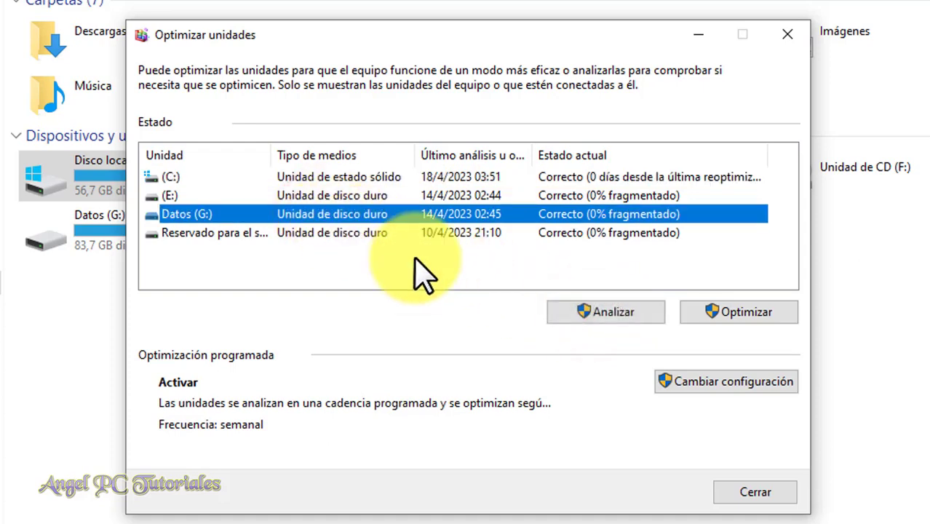
pyautogui.click(611, 313)
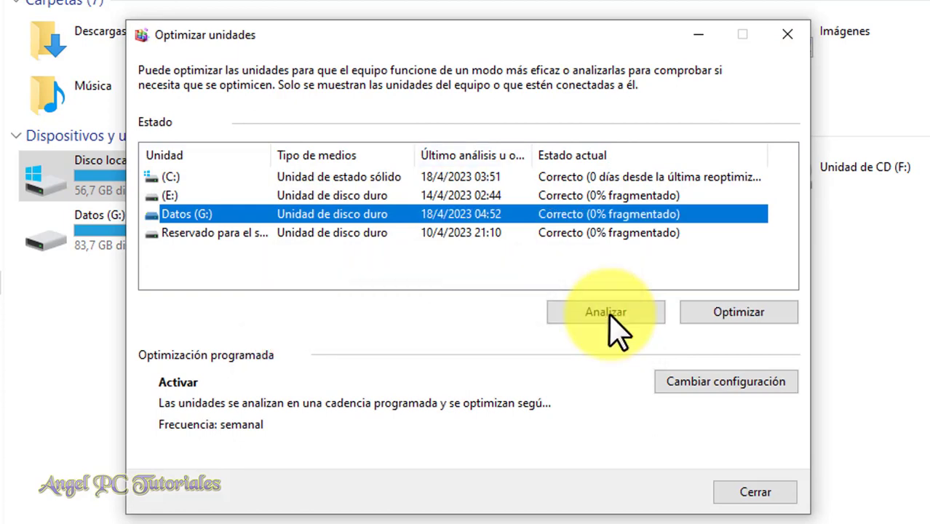
# Select drive (C:) and review the frequency options in the scheduled optimization settings without changing them.
pyautogui.click(171, 177)
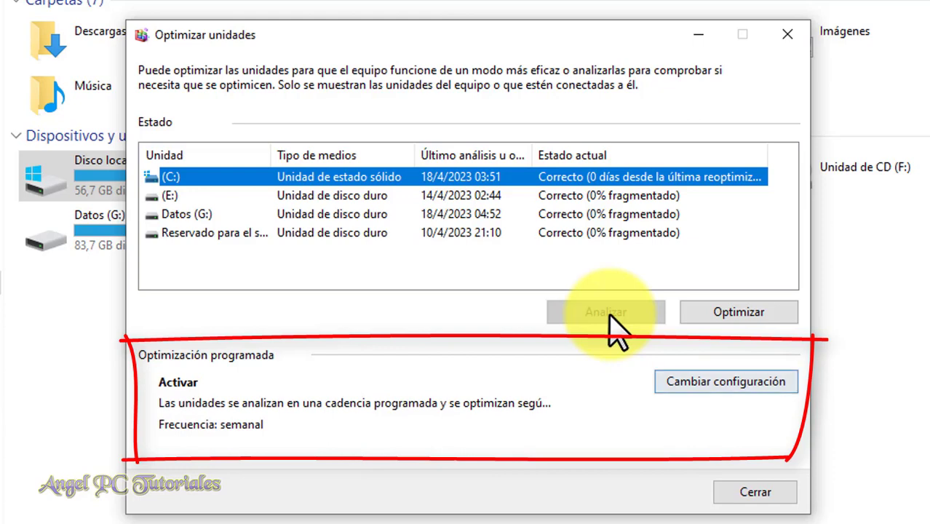
pyautogui.press('Return')
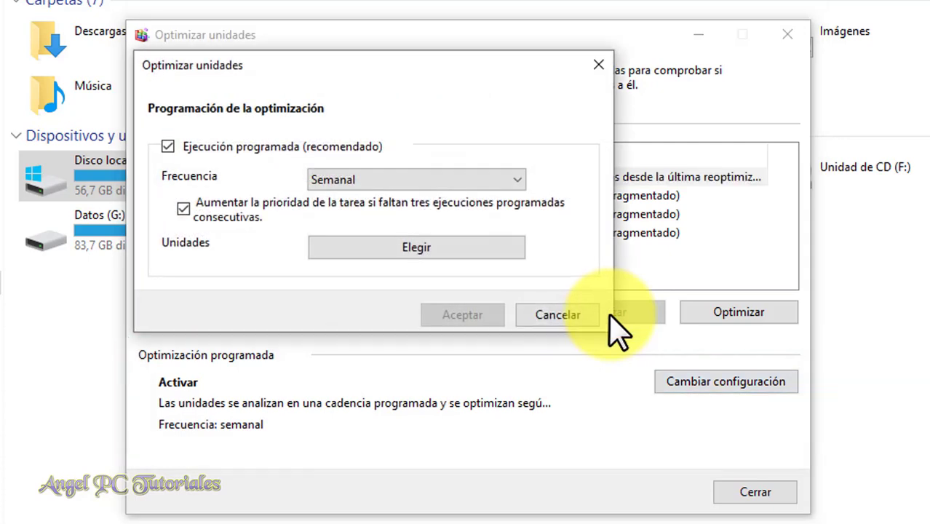
pyautogui.hotkey('alt', 'Down')
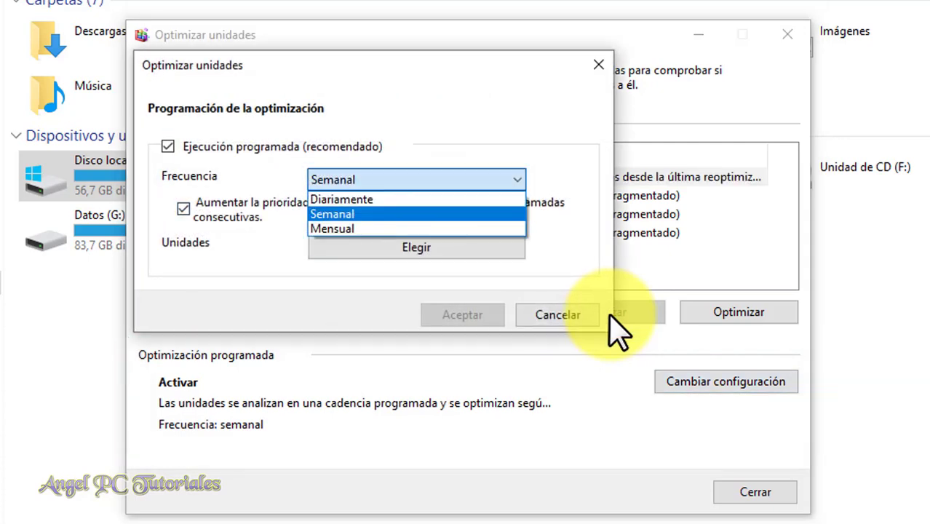
pyautogui.press('Up')
pyautogui.press('Down')
pyautogui.press('Down')
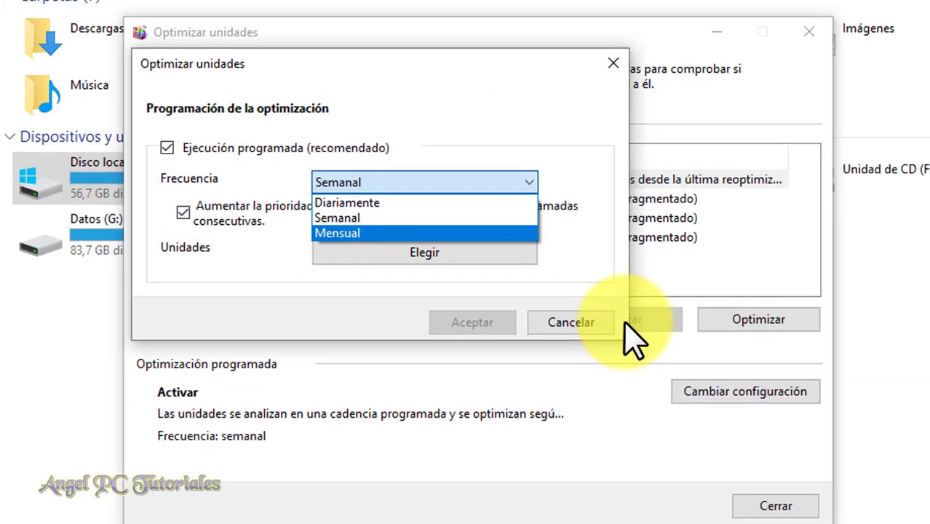
pyautogui.press('Up')
pyautogui.press('Up')
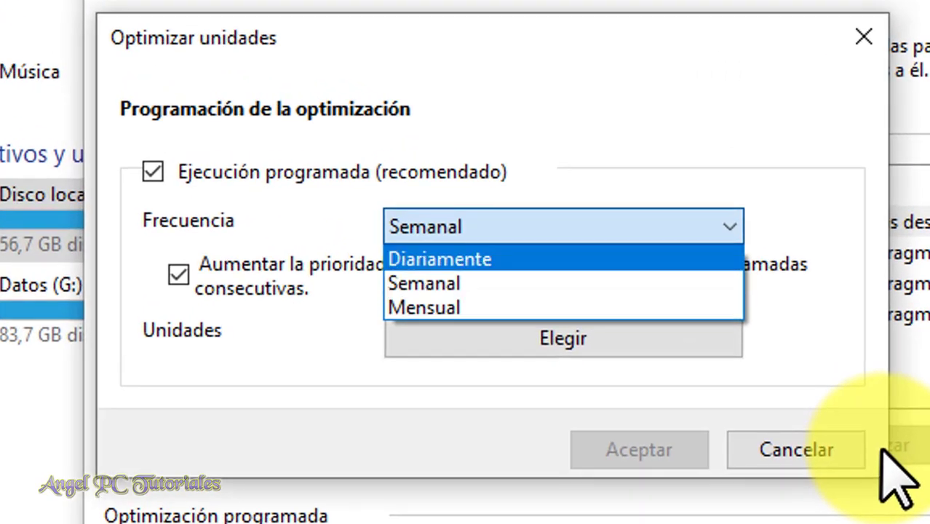
pyautogui.press('Escape')
# Disable scheduled execution (Ejecución programada) of drive optimization and accept the change.
pyautogui.hotkey('shift', 'Tab')
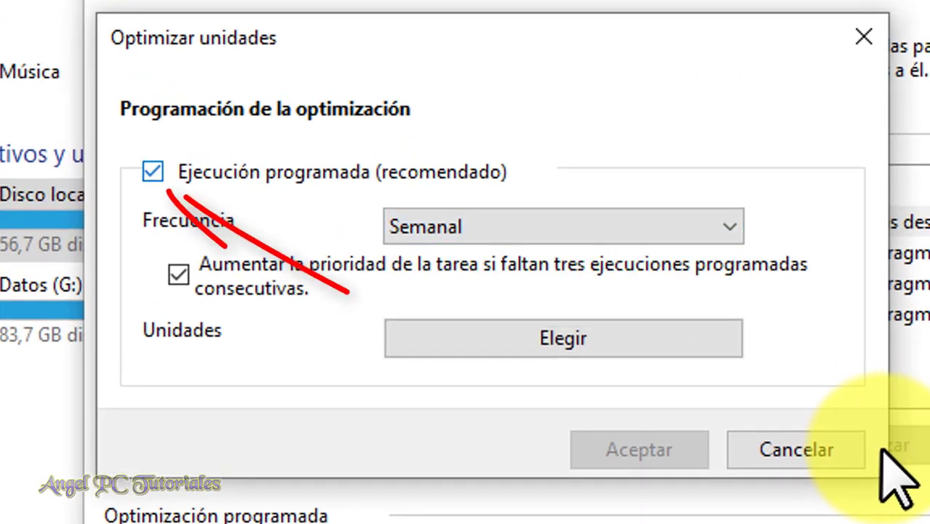
pyautogui.press('space')
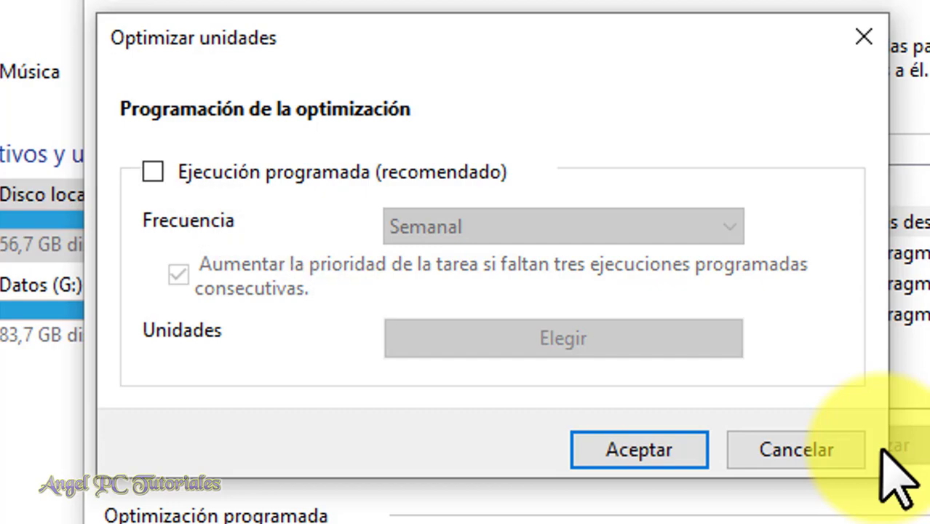
pyautogui.press('Return')
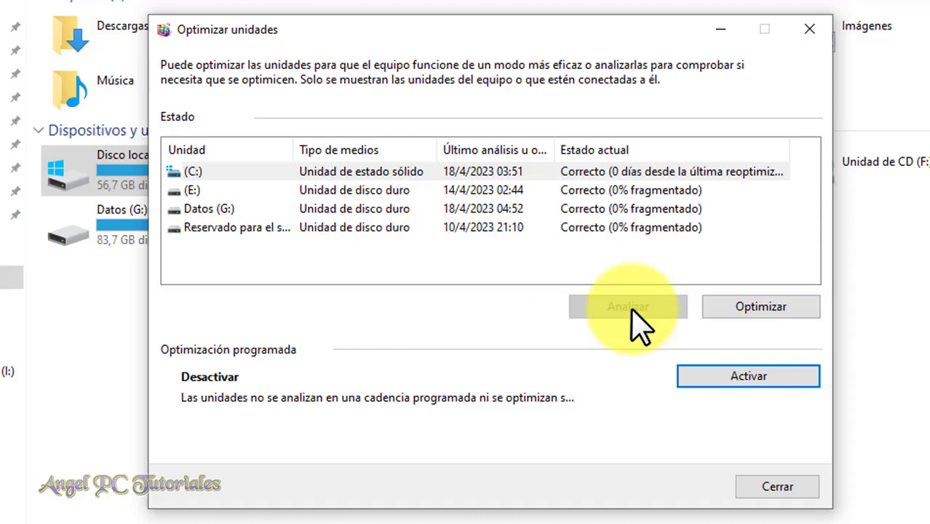
# Run a manual optimization of the solid-state drive (C:).
pyautogui.press('Tab')
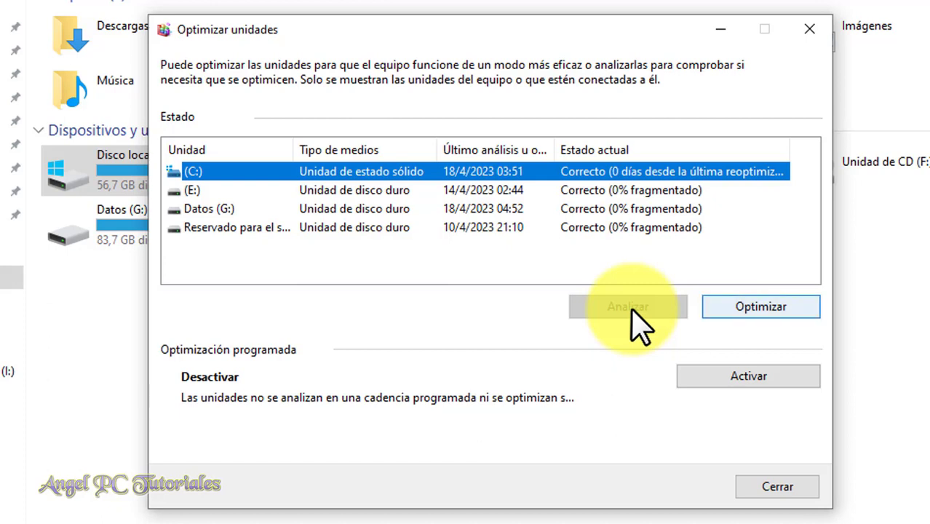
pyautogui.press('Return')
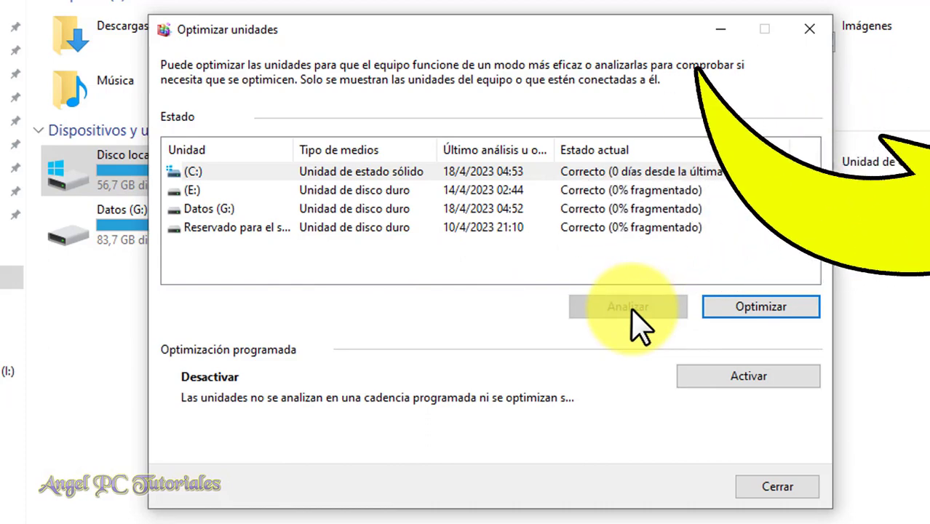
# Re-enable scheduled drive optimization with the frequency Semanal and accept the settings.
pyautogui.press('Tab')
pyautogui.press('Return')
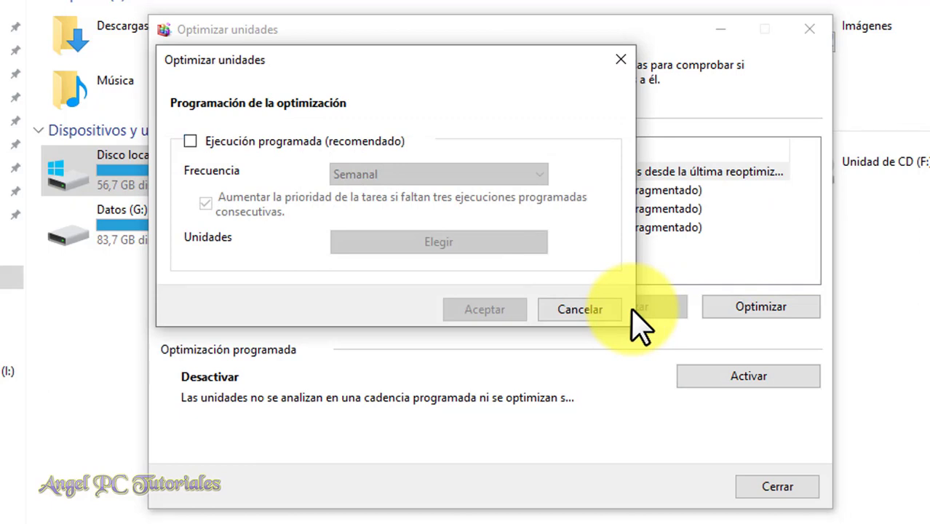
pyautogui.press('space')
pyautogui.press('Tab')
pyautogui.hotkey('alt', 'Down')
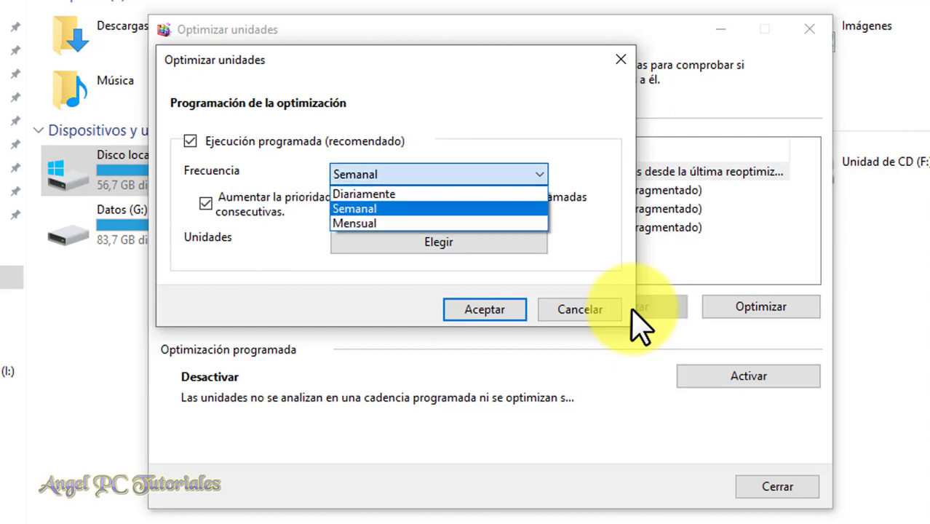
pyautogui.press('Return')
pyautogui.press('Tab')
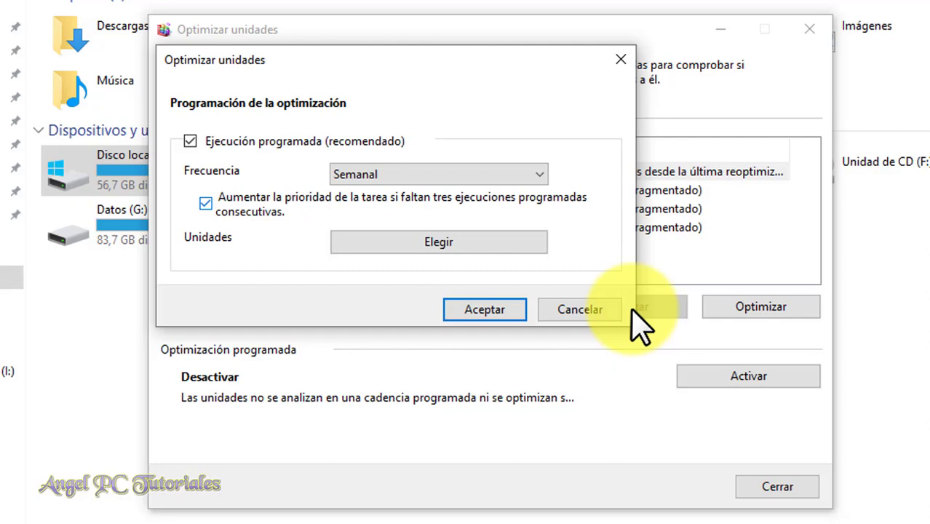
pyautogui.press('Tab')
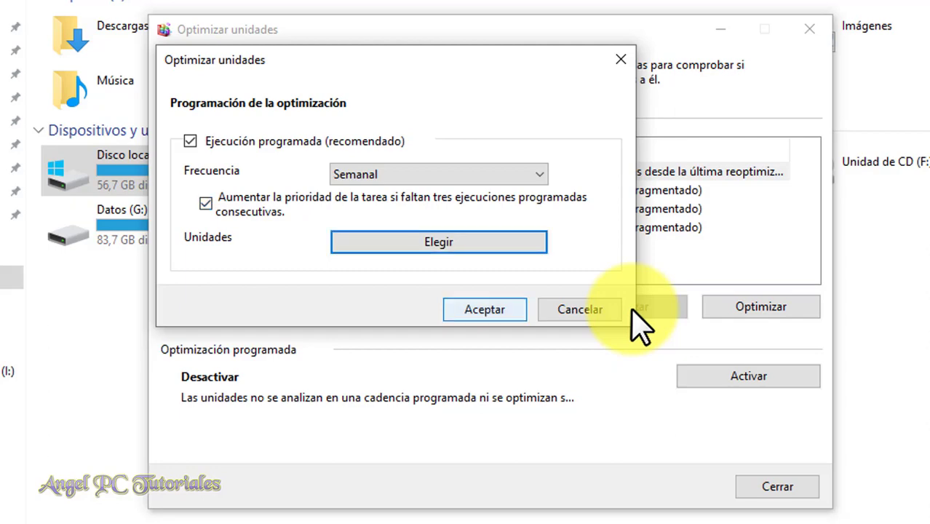
pyautogui.press('Return')
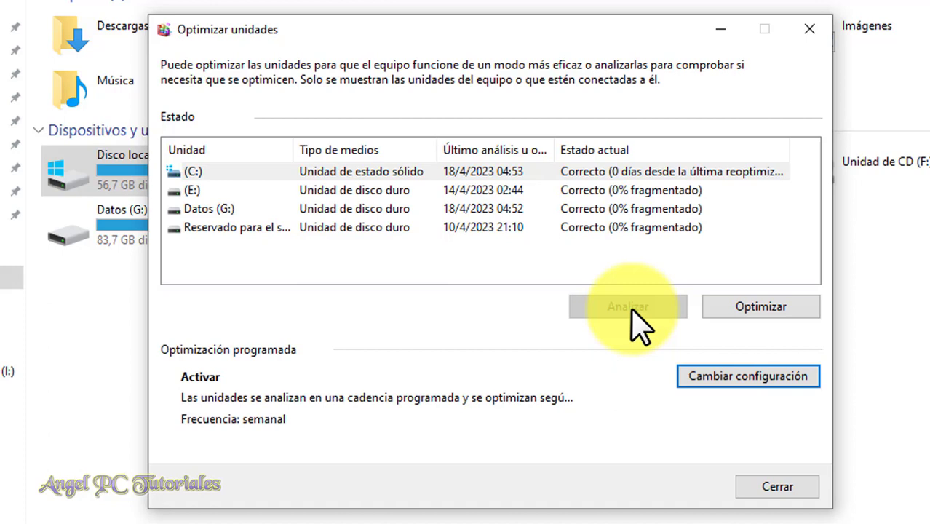
pyautogui.press('Tab')
pyautogui.press('Tab')
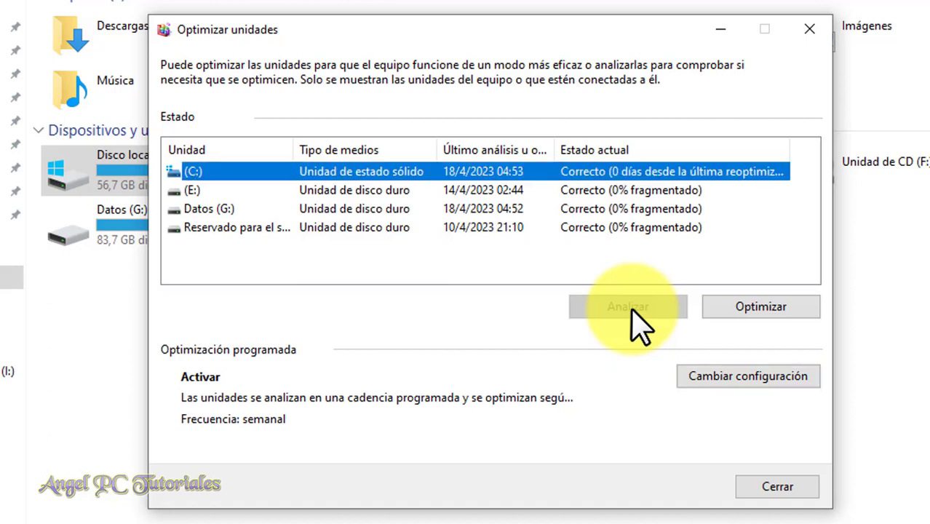